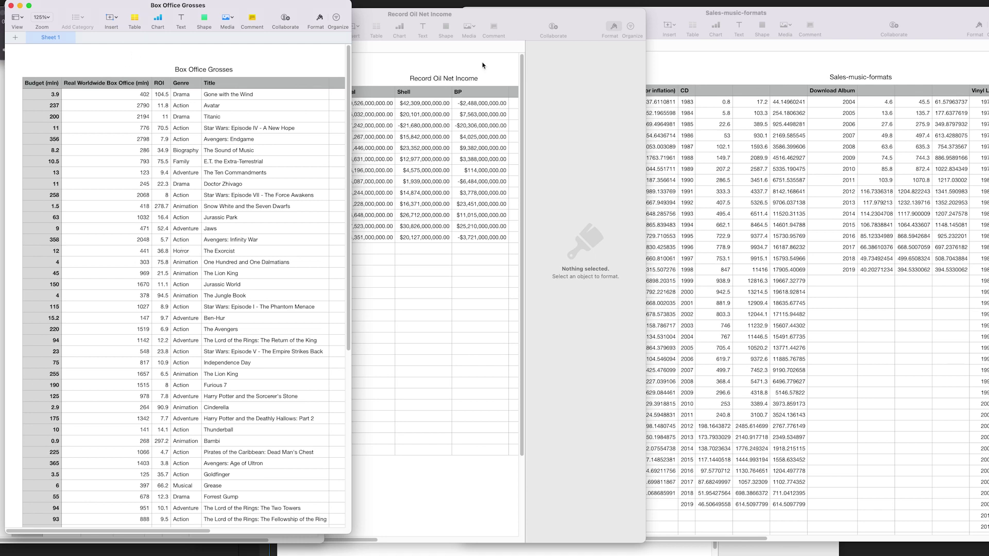
# Step: Compare how the data is arranged in the oil income, weather, box office and music formats spreadsheets
pyautogui.click(486, 69)
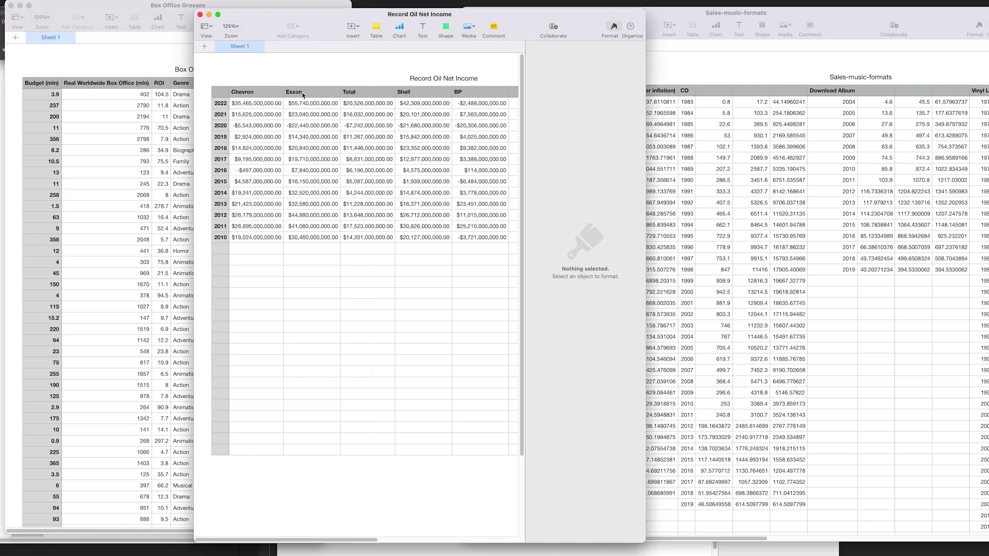
pyautogui.click(749, 72)
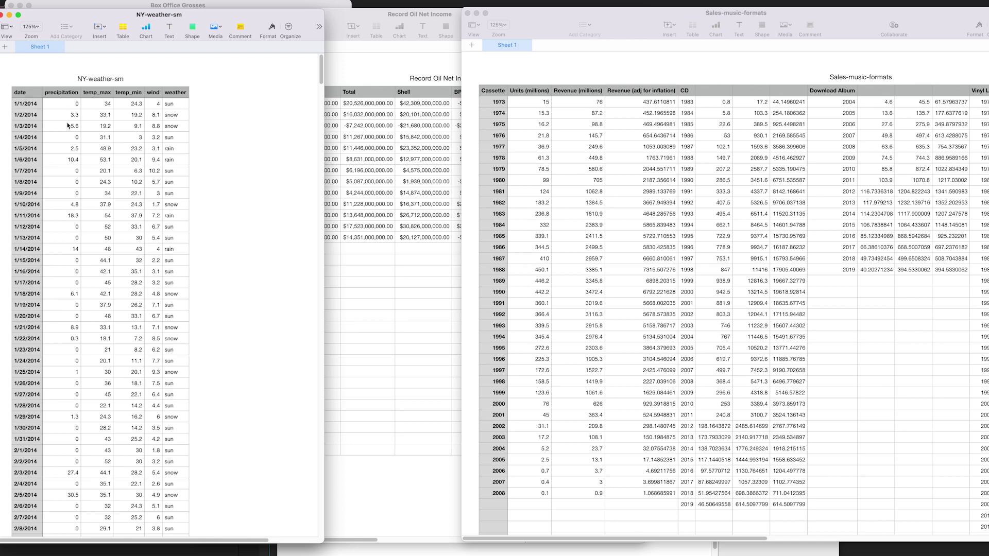
pyautogui.press('super+grave')
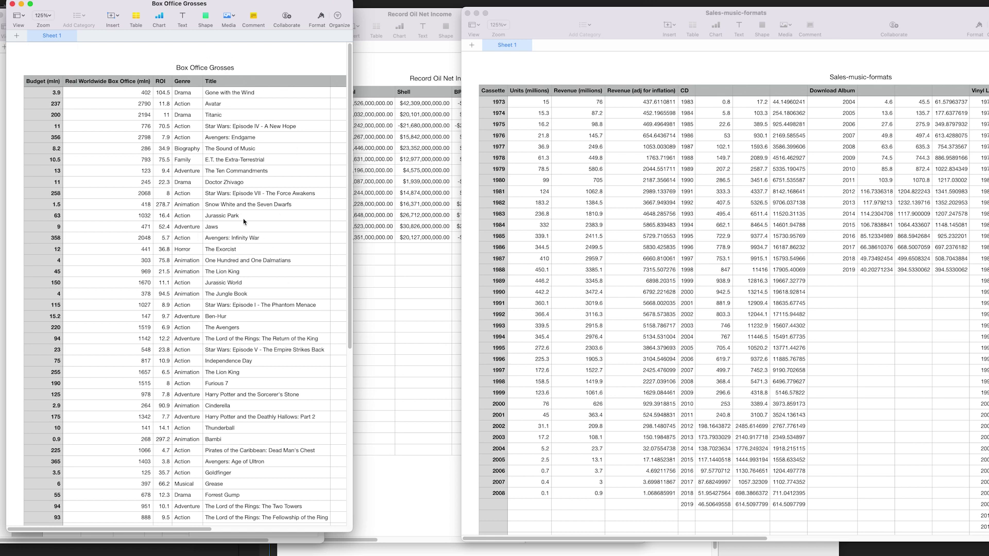
pyautogui.click(418, 175)
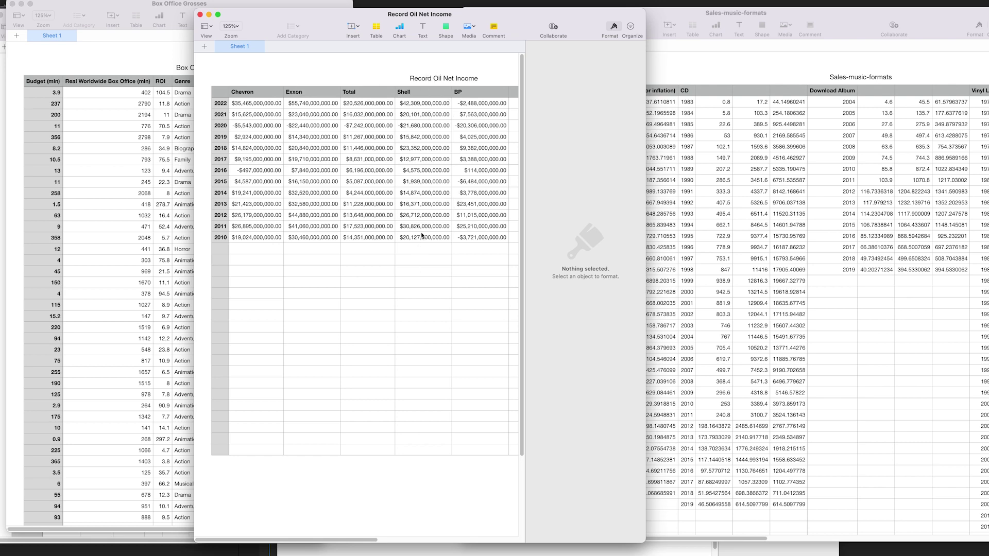
pyautogui.click(708, 62)
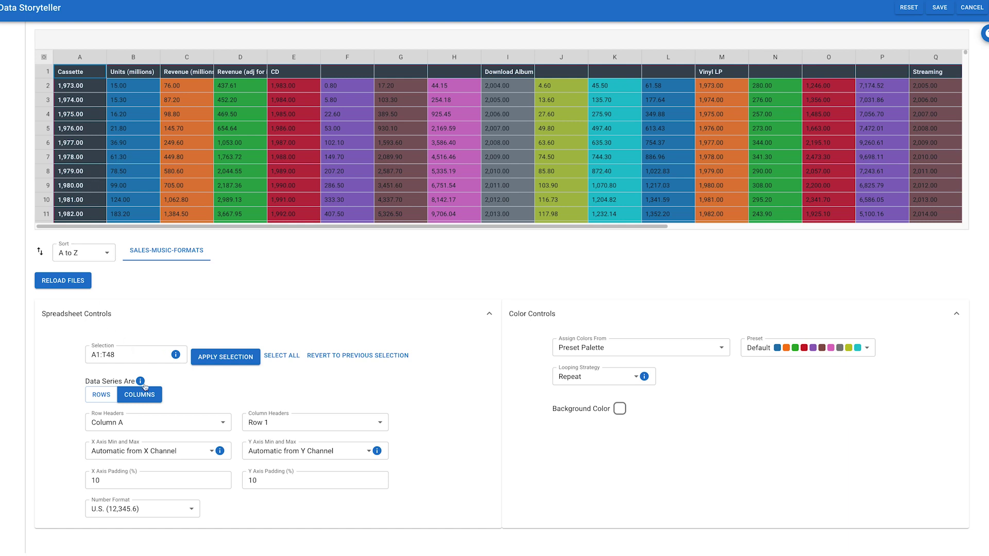
# Step: Set the spreadsheet's row headers to None and enable the dimensions controls for the chart preview
pyautogui.click(161, 423)
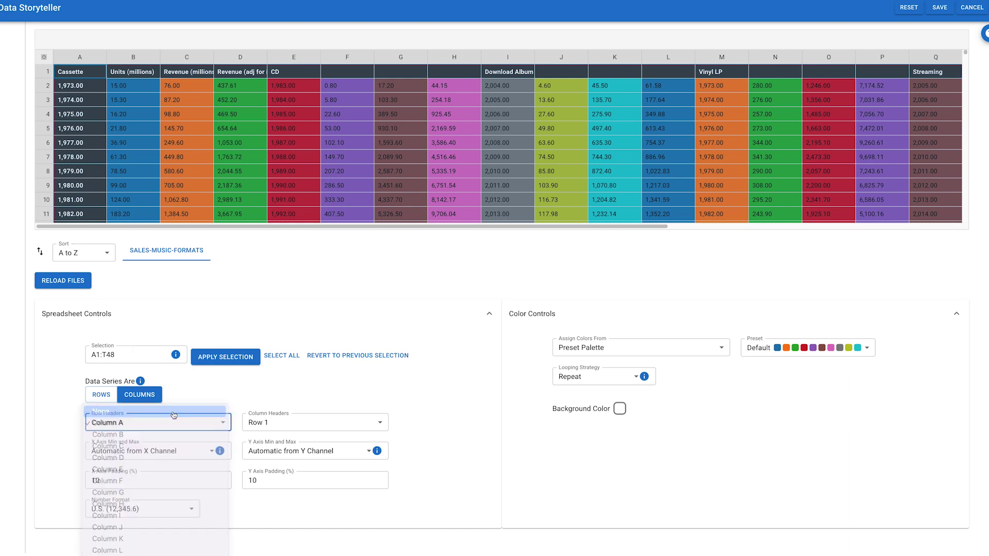
pyautogui.click(164, 412)
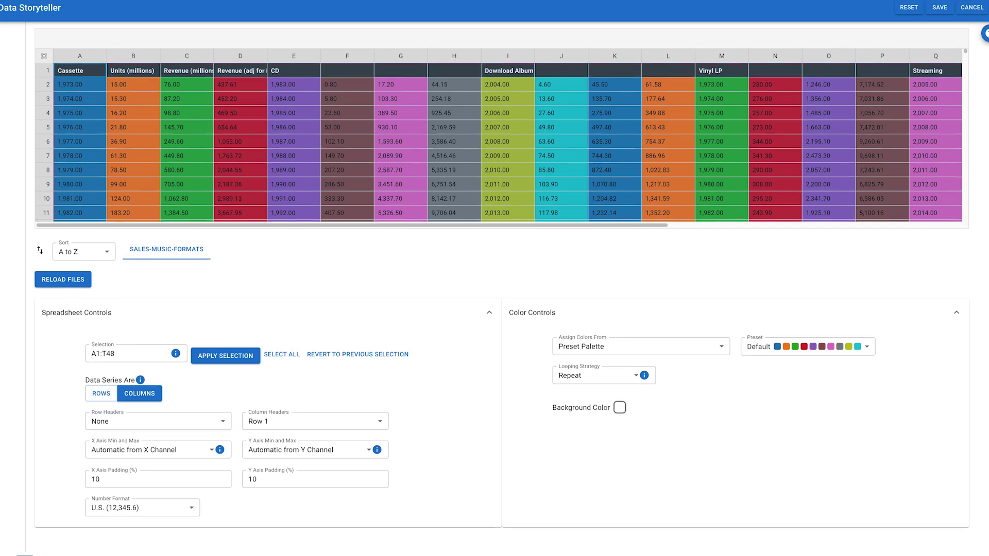
pyautogui.scroll(-9, 973, 344)
pyautogui.scroll(2, 960, 408)
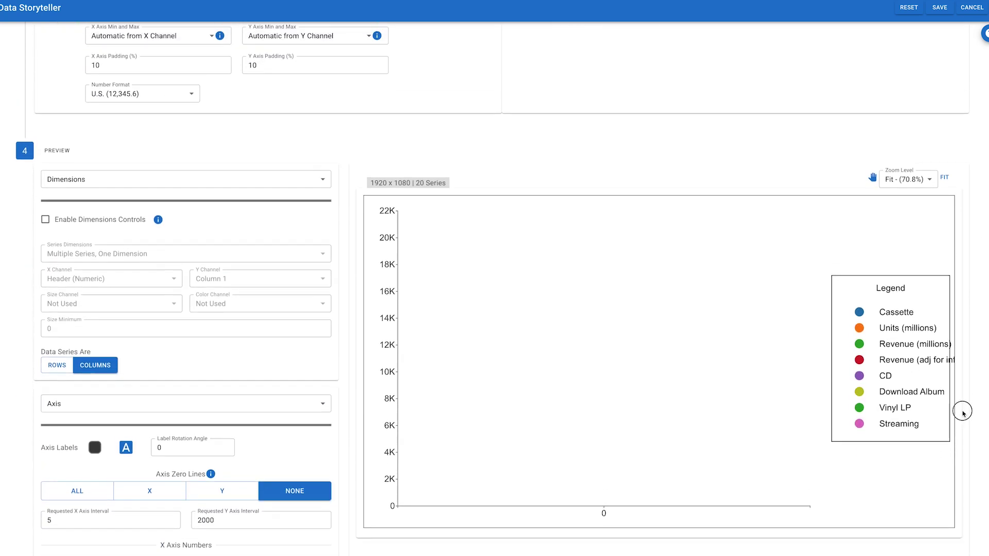
pyautogui.click(50, 240)
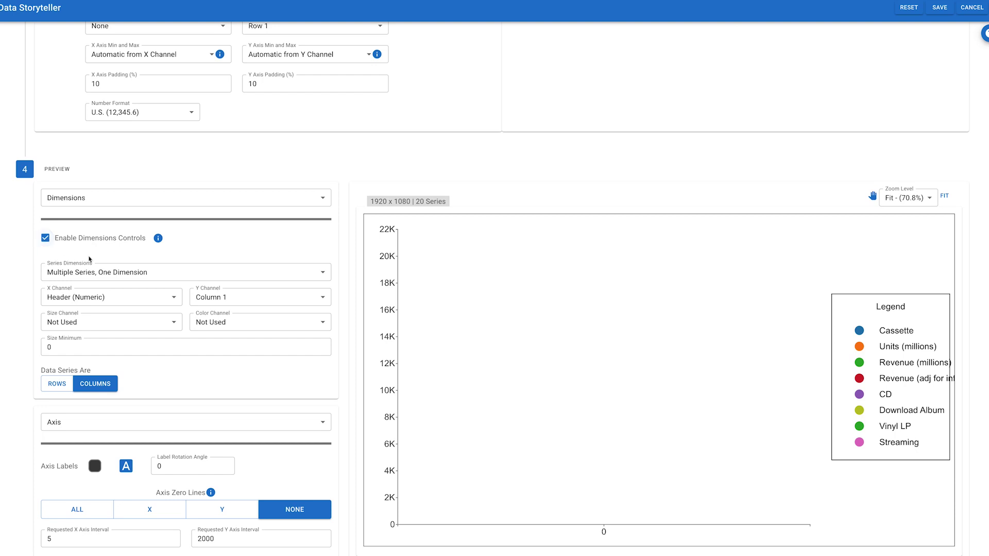
# Step: Set the series dimensions to Multiple Series, Multiple Dimensions with 4 channels
pyautogui.click(179, 279)
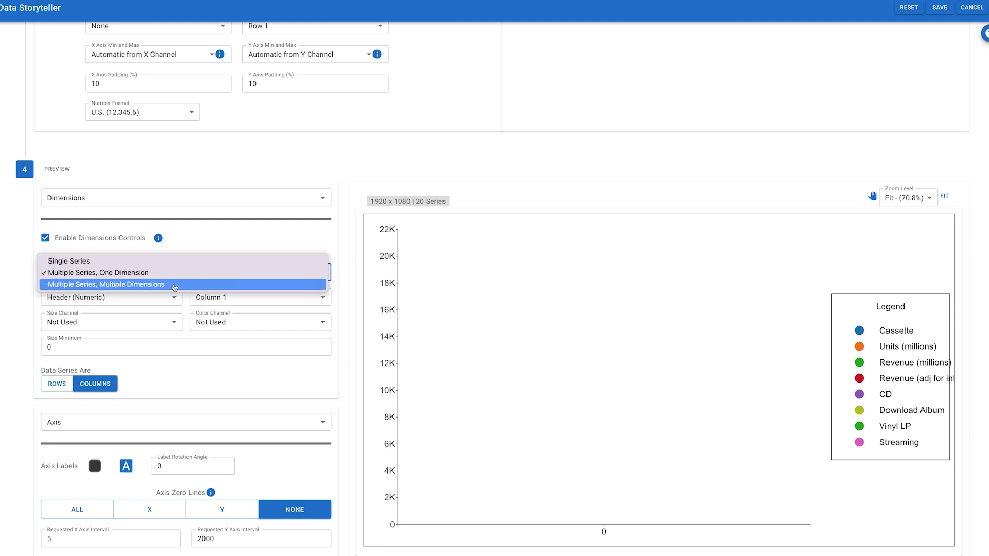
pyautogui.click(175, 284)
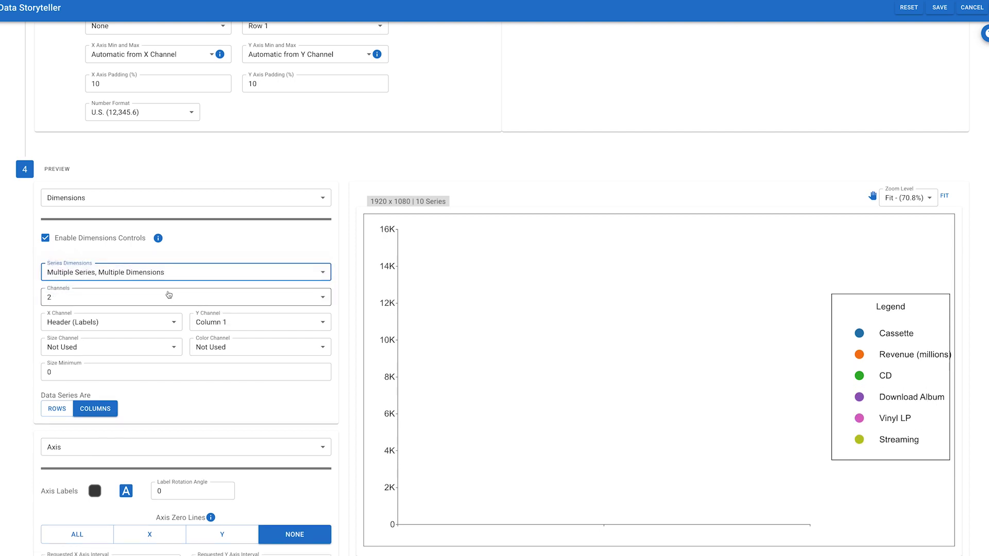
pyautogui.click(262, 303)
pyautogui.click(214, 321)
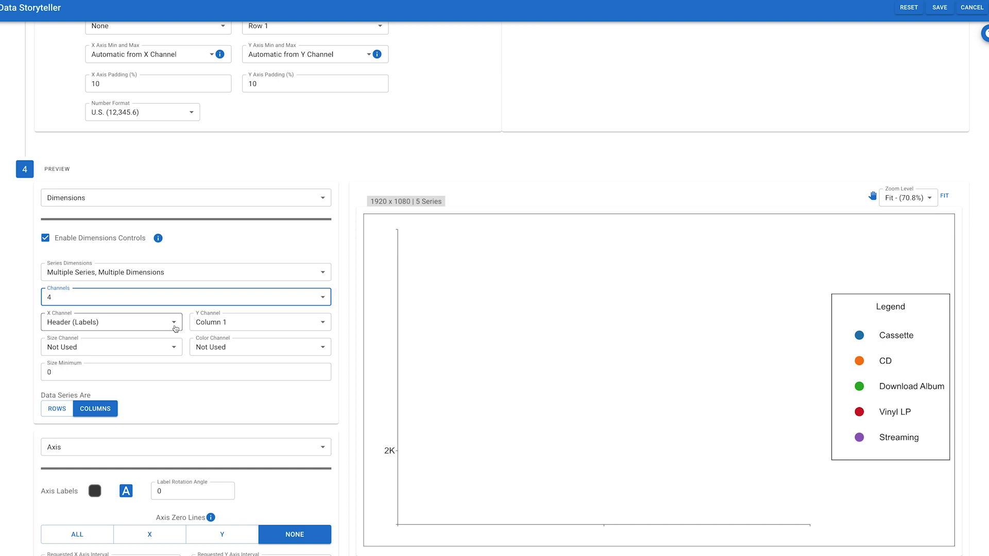
pyautogui.click(264, 327)
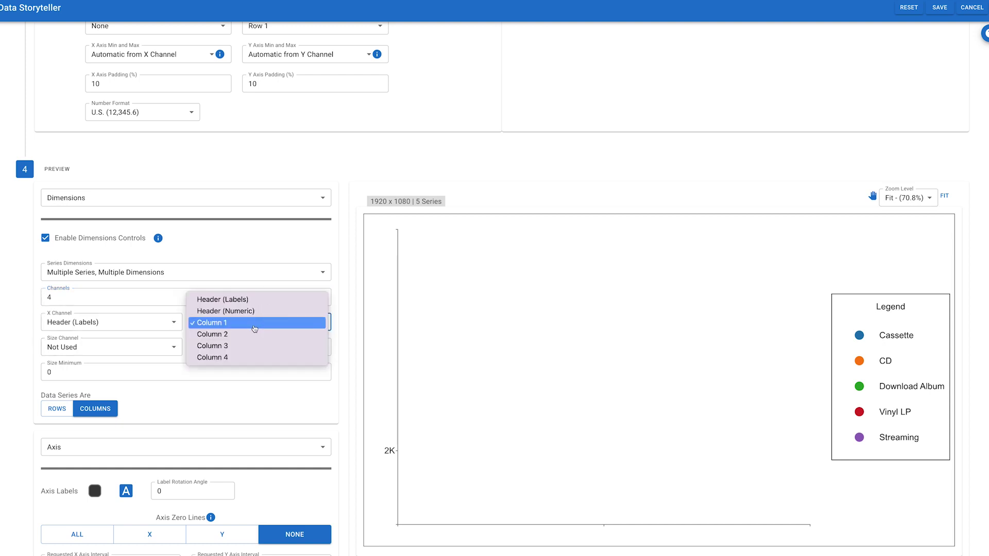
pyautogui.click(292, 252)
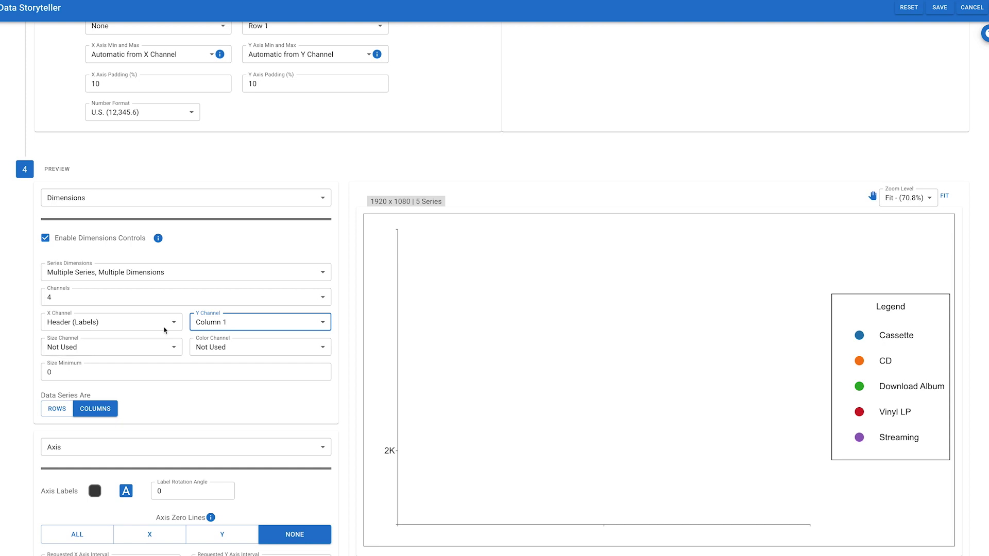
pyautogui.click(246, 300)
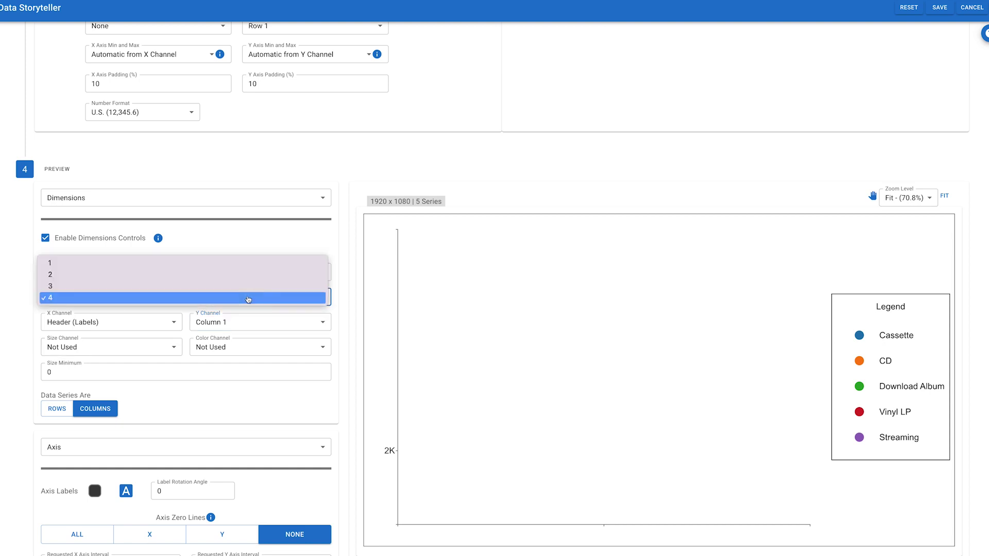
pyautogui.click(244, 299)
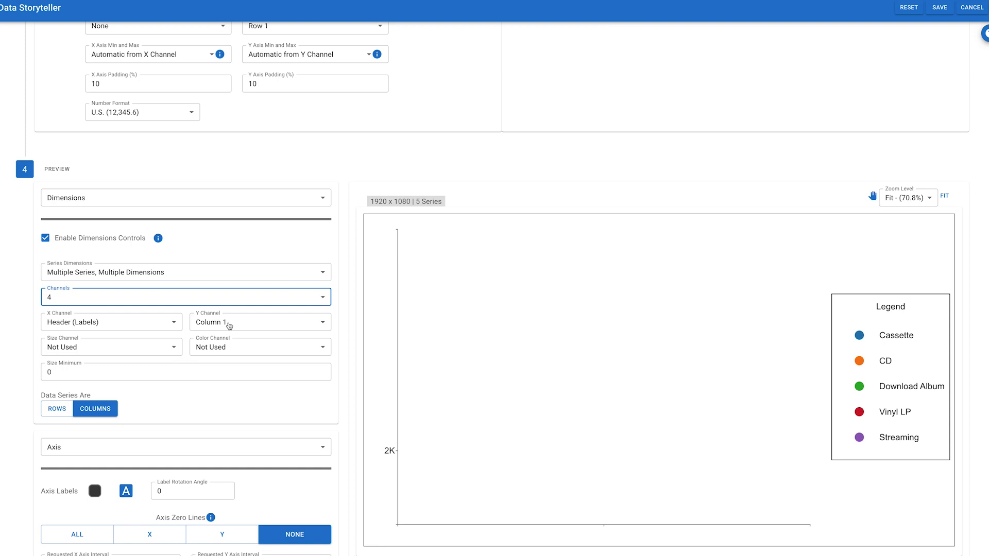
# Step: Assign Column 2 to the Y channel and Column 1 to the X channel, with the X-axis number notation set to None (2023)
pyautogui.click(229, 326)
pyautogui.click(216, 333)
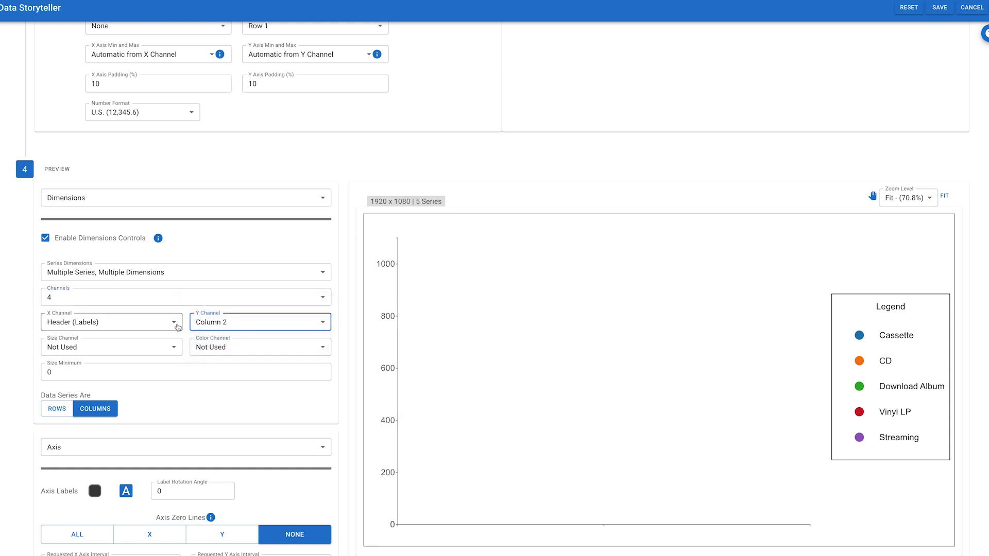
pyautogui.click(177, 322)
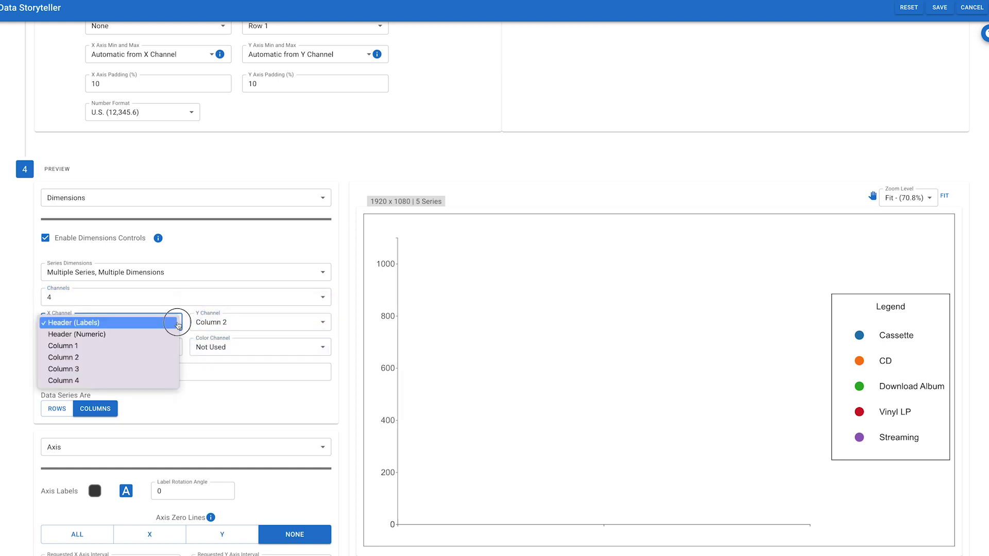
pyautogui.click(161, 350)
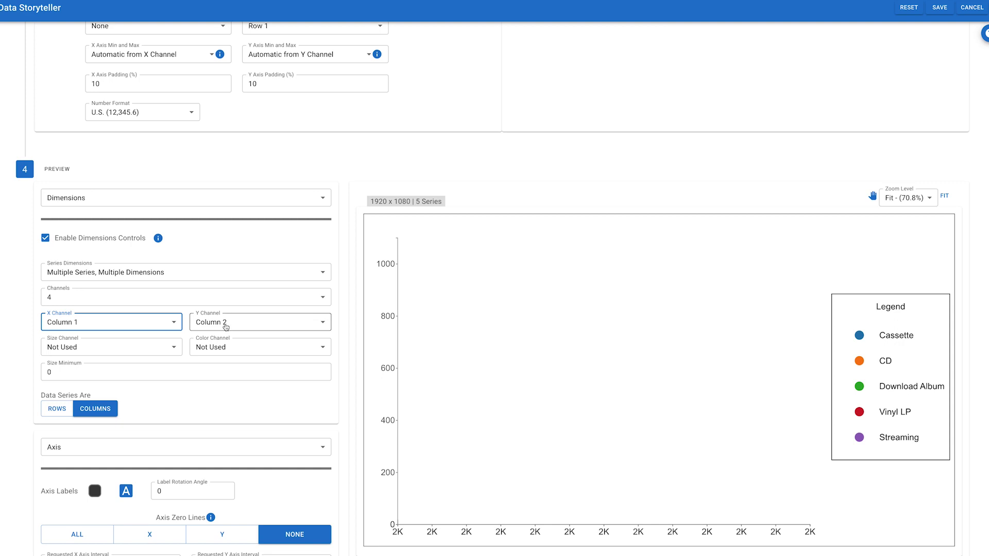
pyautogui.click(198, 554)
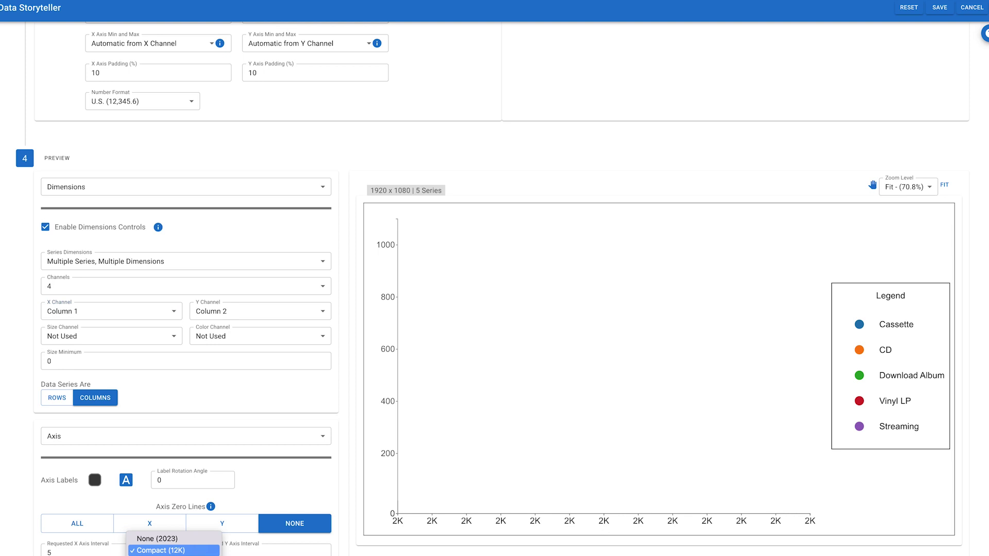
pyautogui.click(198, 541)
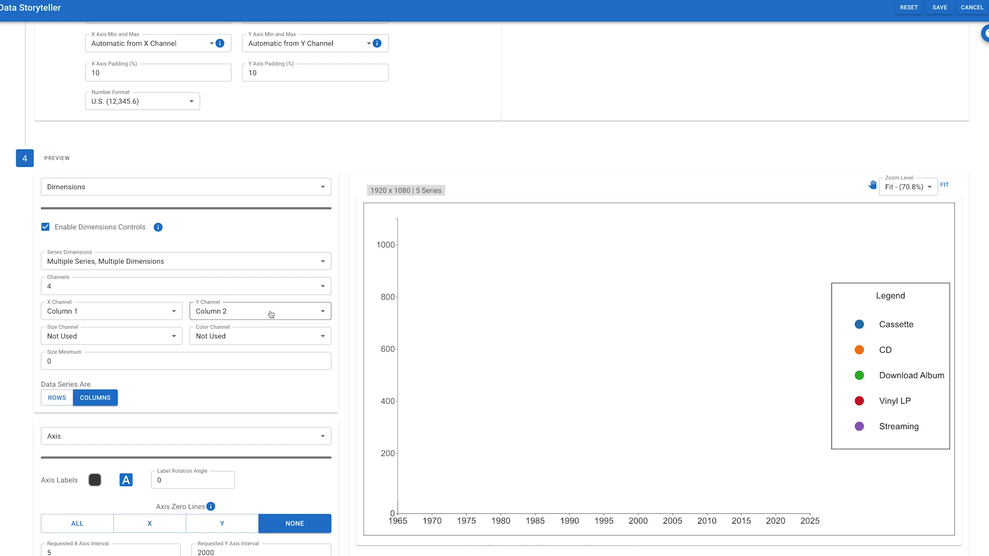
# Step: Change the Y channel to Column 3 and scrub the chart animation preview to 1.60
pyautogui.click(296, 315)
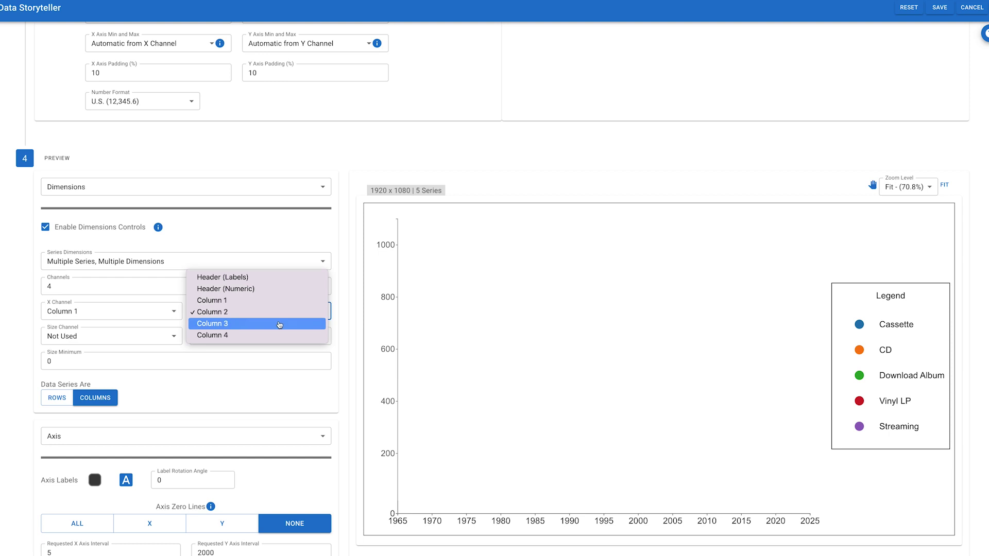
pyautogui.click(279, 324)
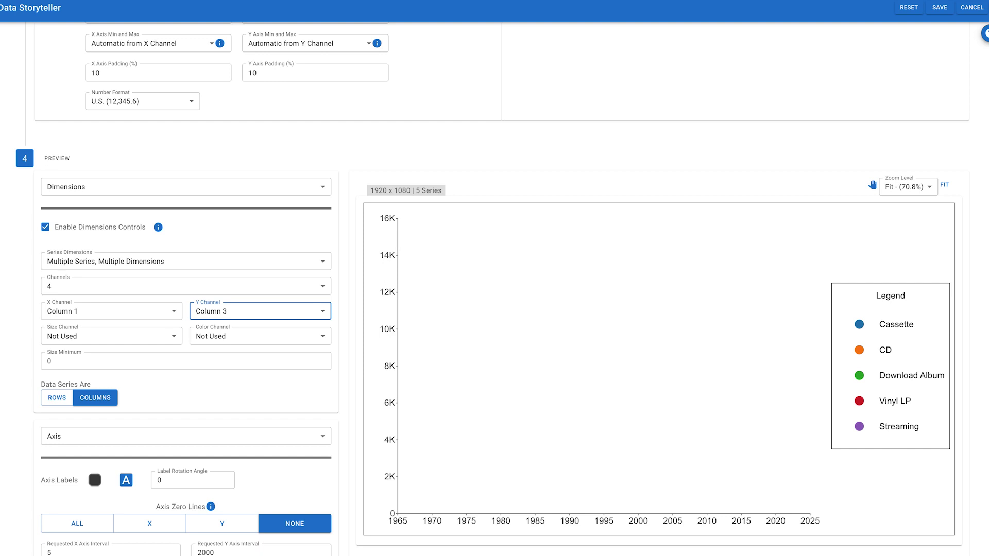
pyautogui.scroll(-1, 493, 289)
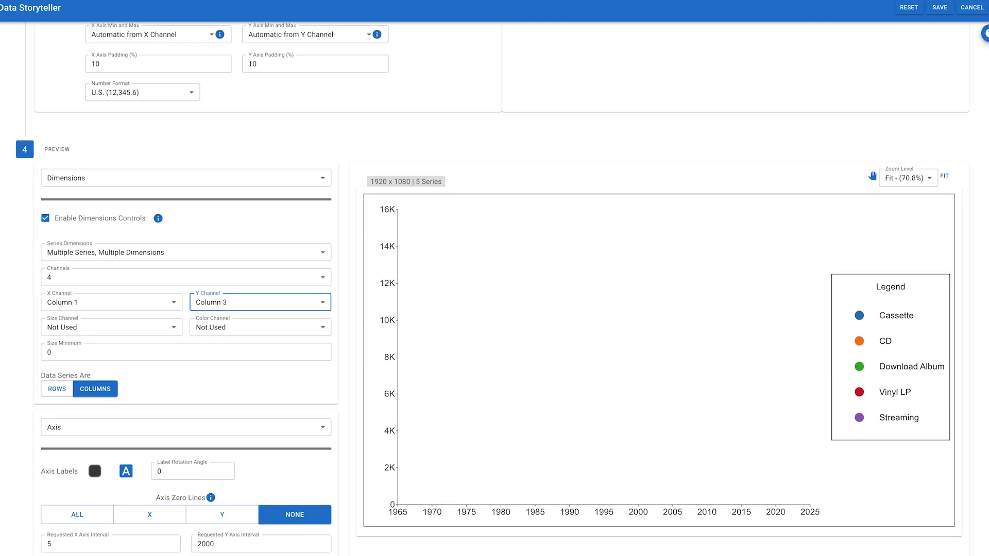
pyautogui.moveTo(362, 520); pyautogui.dragTo(836, 521)
# Step: Try Column 2 as the Y channel of the chart and return it to Column 3
pyautogui.click(250, 248)
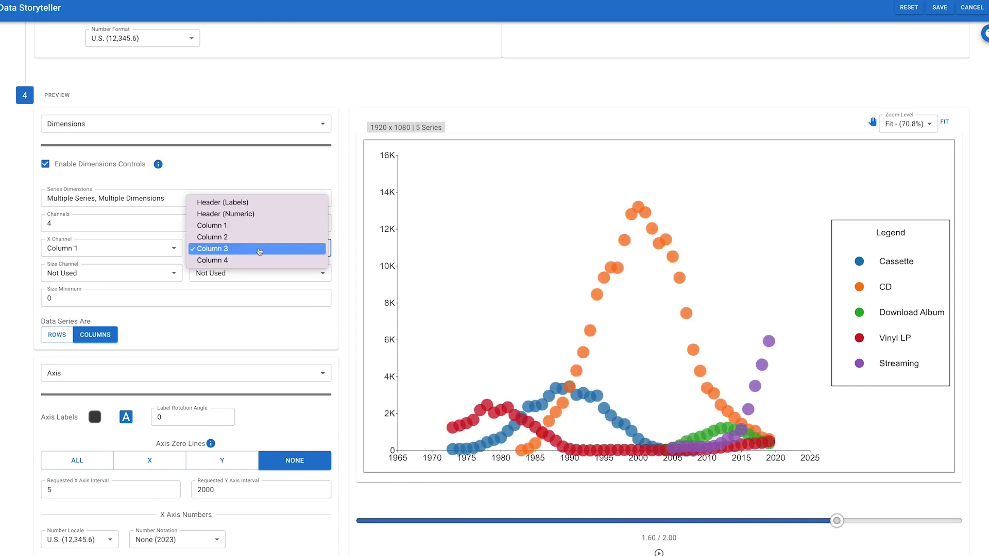
pyautogui.click(254, 236)
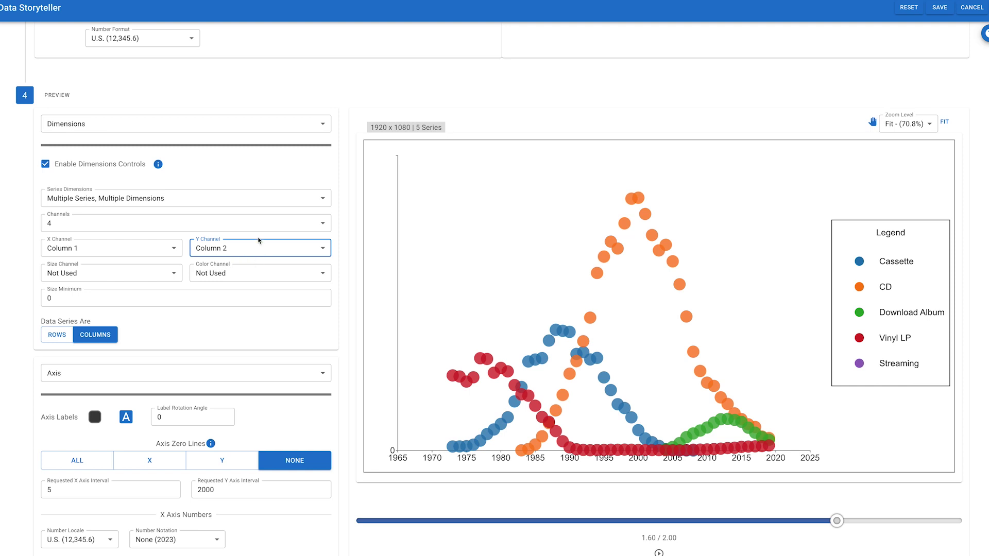
pyautogui.click(253, 249)
pyautogui.click(244, 262)
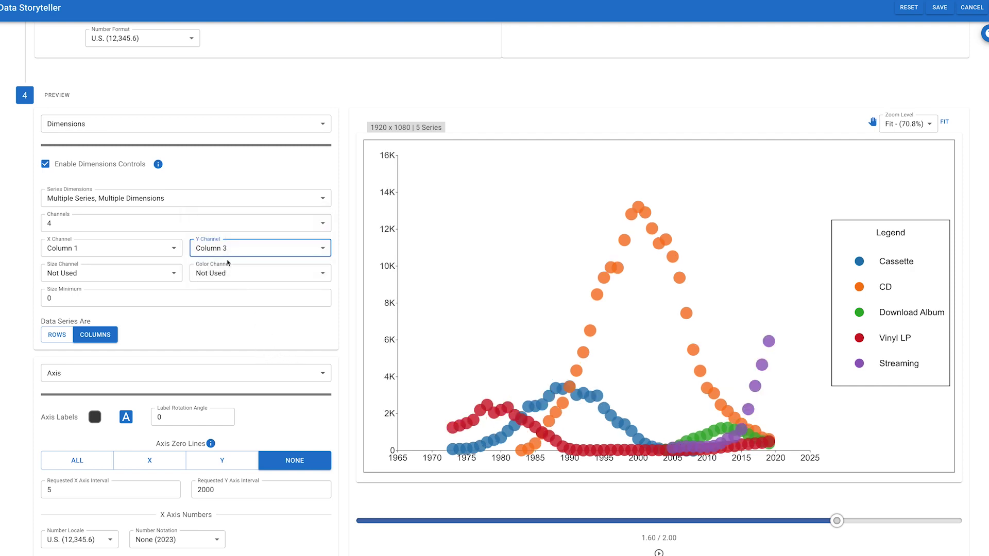
# Step: Assign Column 2 to the size channel and show the Data Visuals settings in place of the Axis settings
pyautogui.click(117, 274)
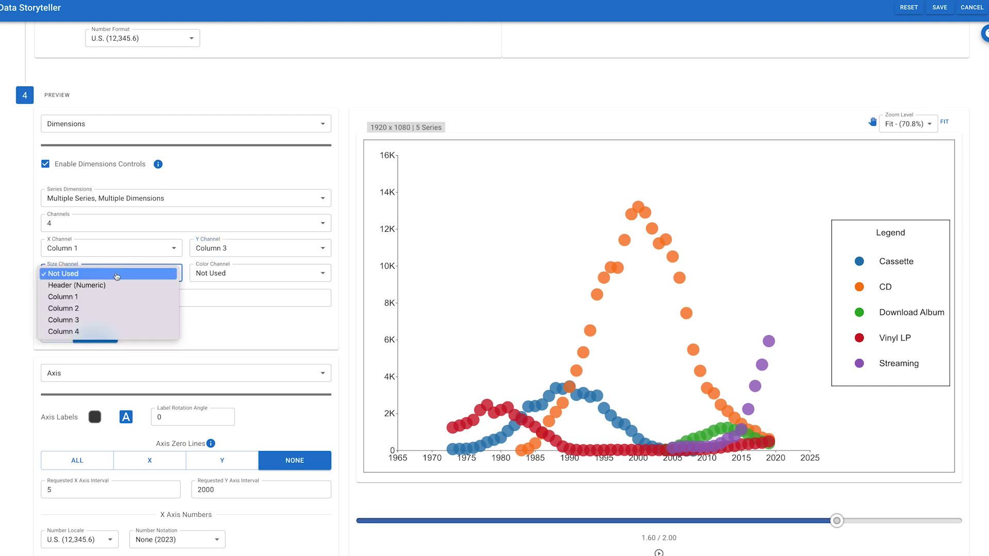
pyautogui.click(99, 309)
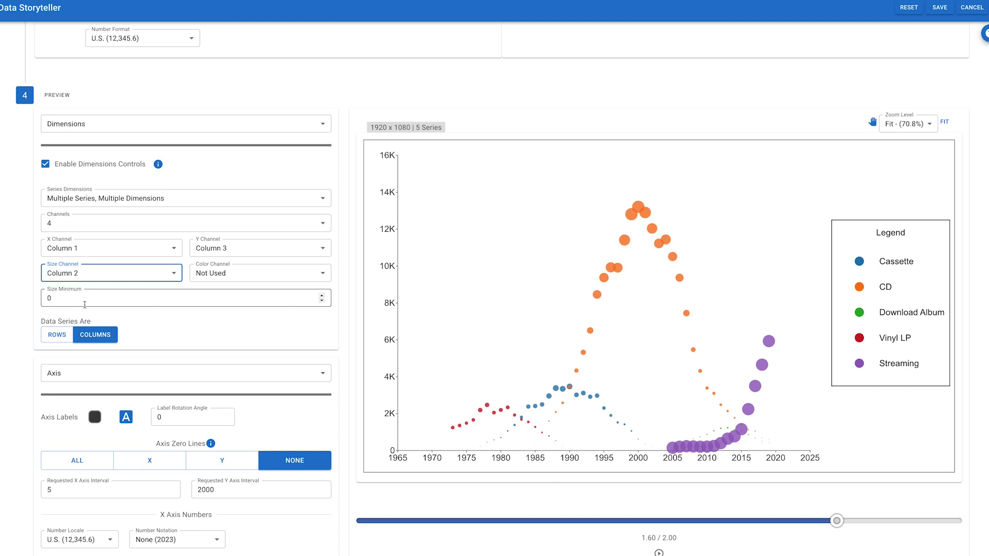
pyautogui.click(154, 379)
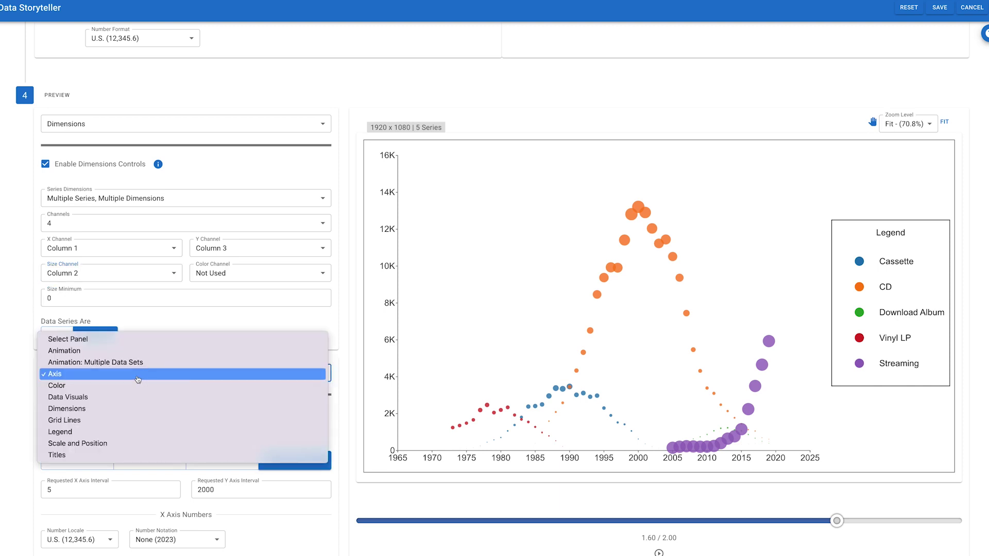
pyautogui.click(109, 397)
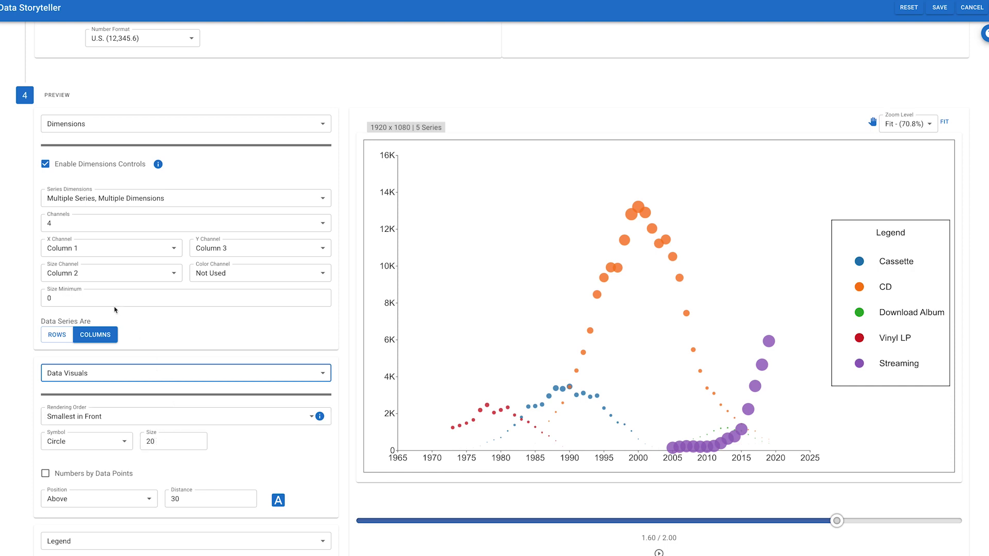
# Step: Try a size minimum of 5 for the data points and replace it with 1
pyautogui.doubleClick(49, 298)
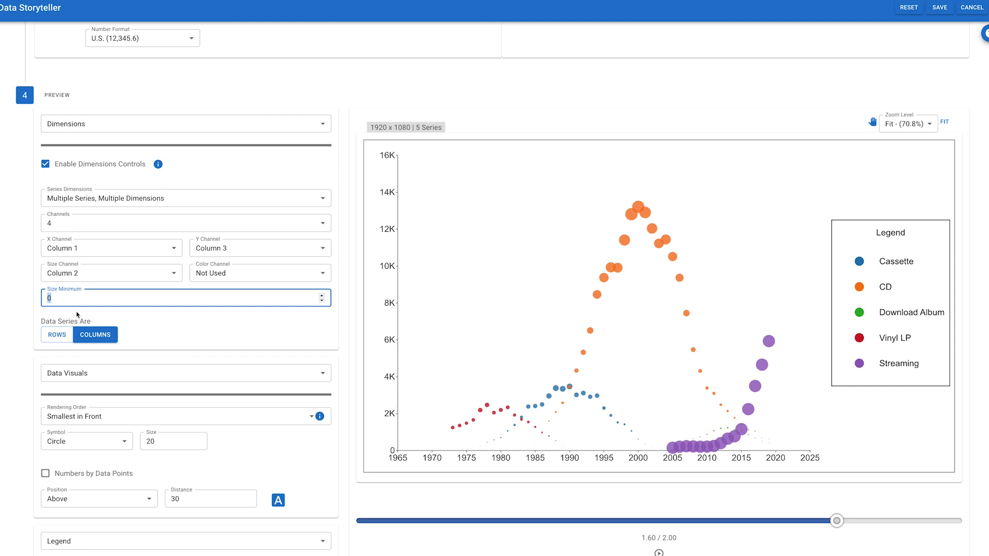
pyautogui.write('5')
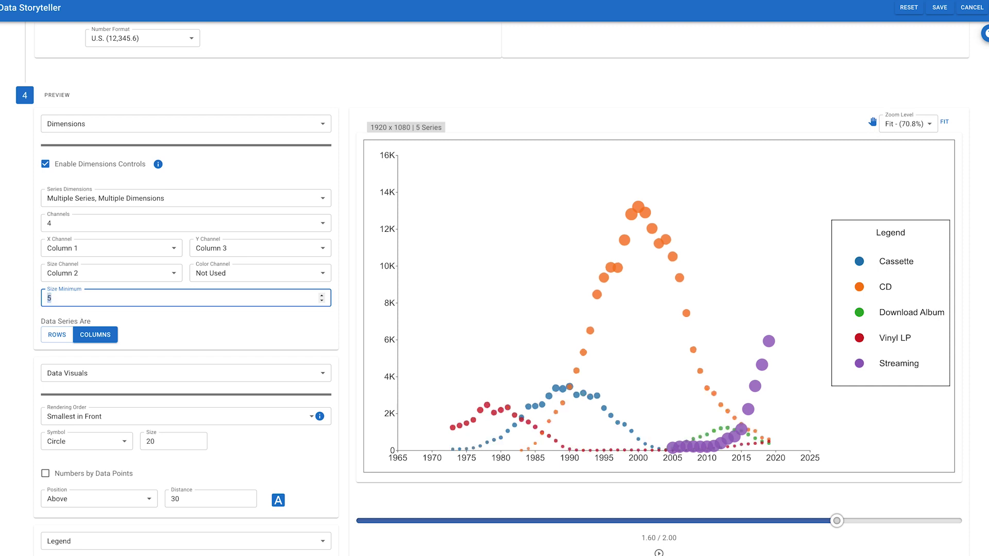
pyautogui.write('1')
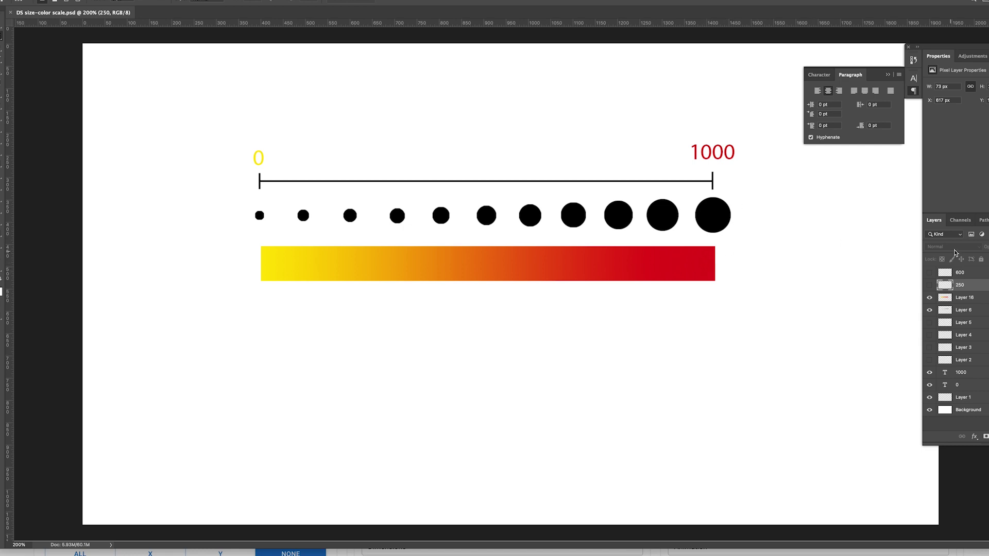
# Step: Switch to Photoshop and make the 250 marker layer visible in the size-color scale illustration
pyautogui.click(929, 285)
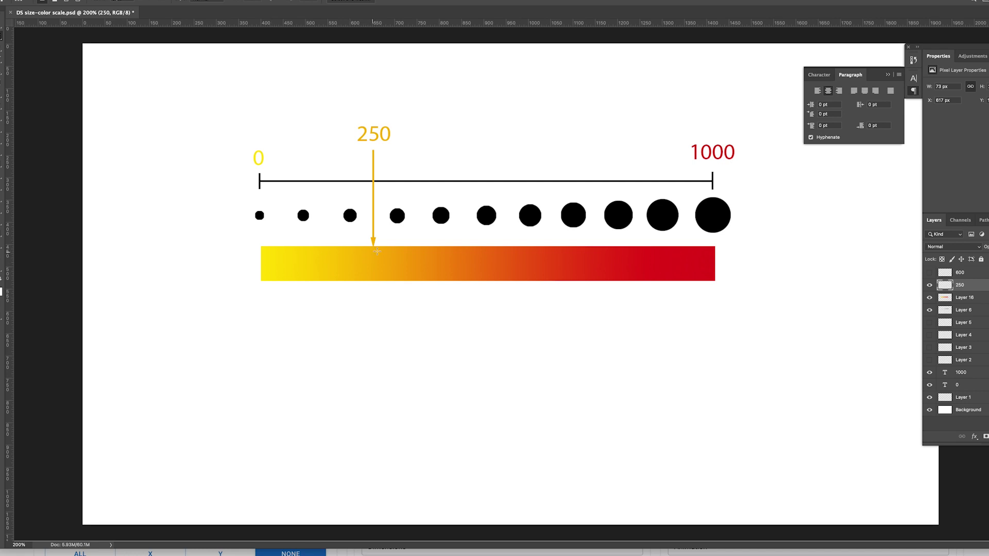
# Step: Make the 600 marker layer visible in the size-color scale illustration
pyautogui.click(929, 272)
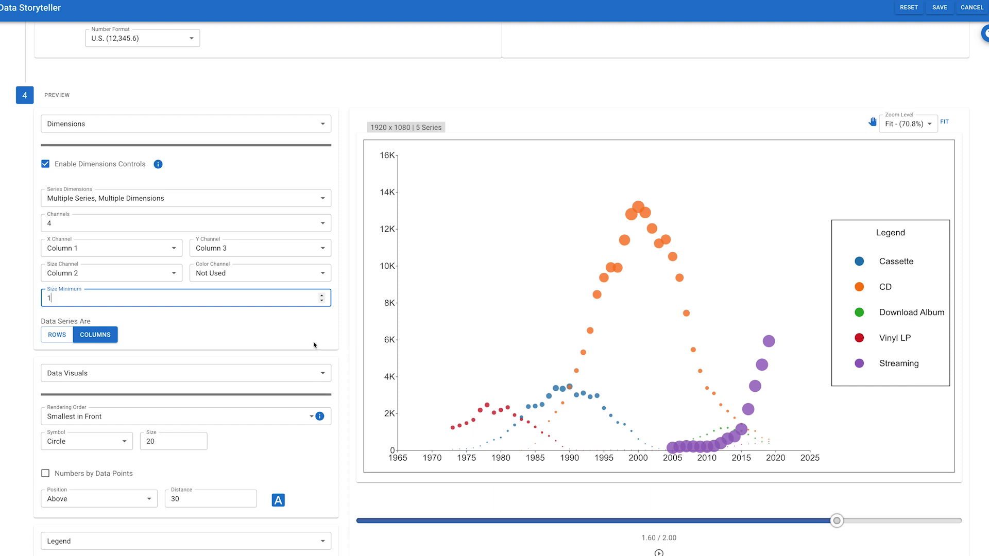
# Step: Switch back to the Data Storyteller setup and assign Column 4 to the color channel of the chart
pyautogui.click(322, 273)
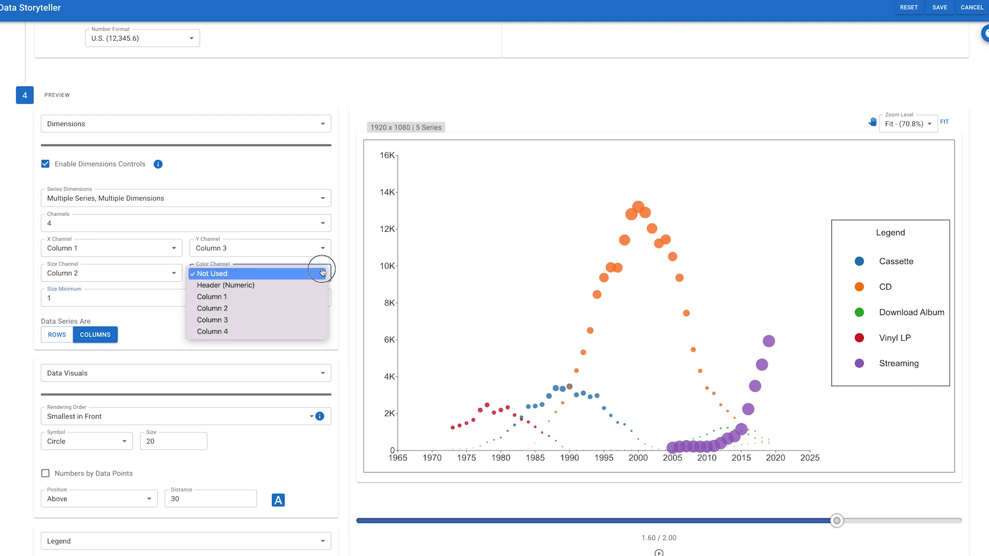
pyautogui.click(284, 331)
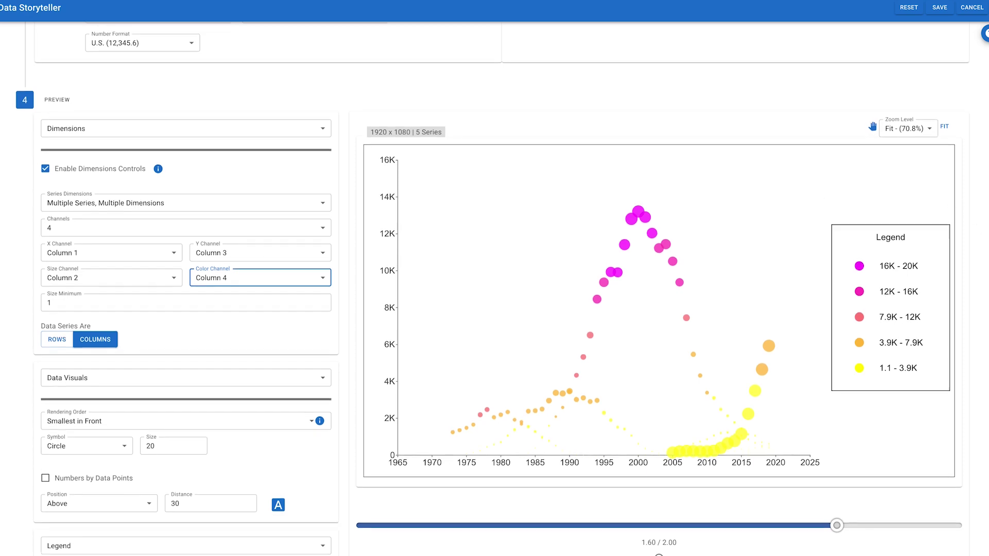
# Step: Try moving the magenta end stop of the Yellow-Magenta gradient inward, select the yellow stop, and shift the magenta one partly back
pyautogui.scroll(5, 491, 289)
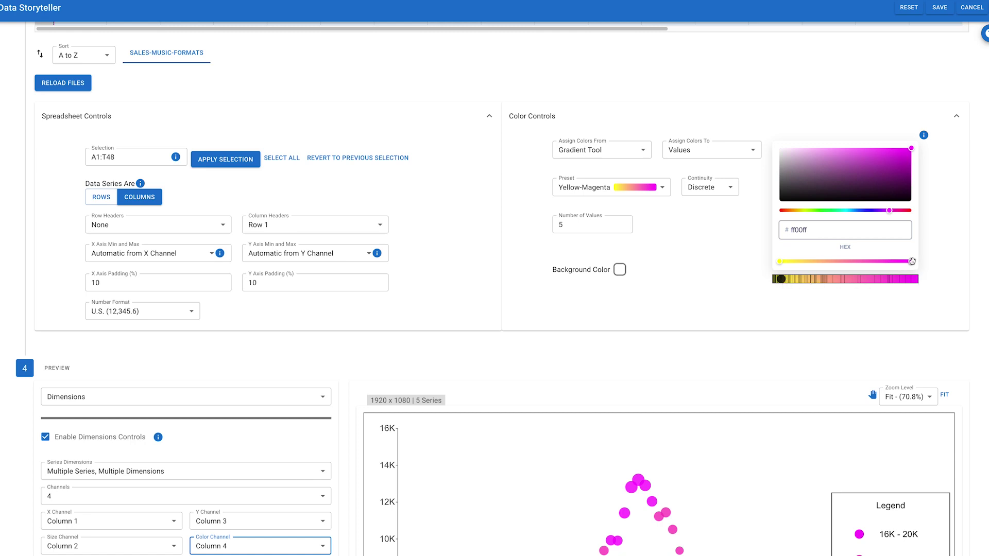
pyautogui.moveTo(912, 261); pyautogui.dragTo(891, 262)
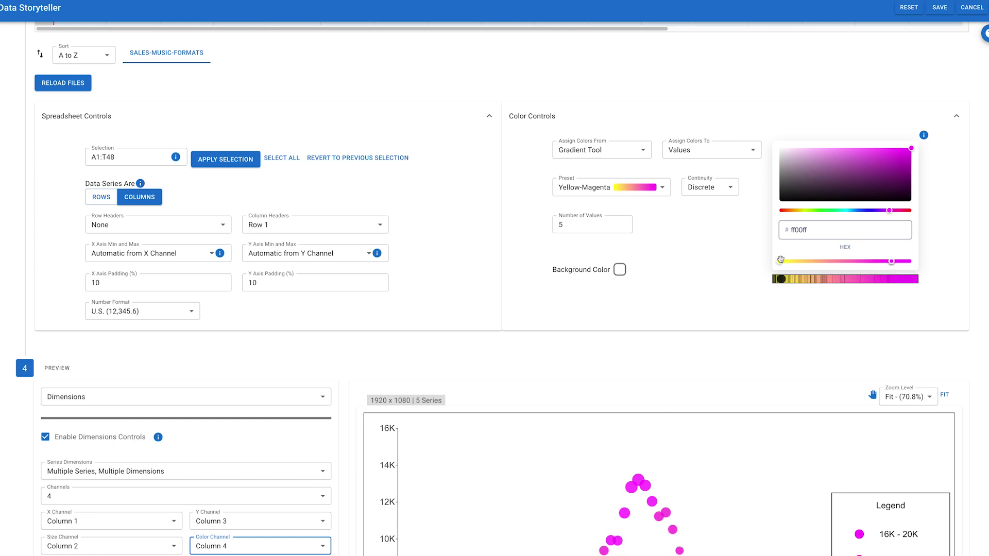
pyautogui.click(783, 262)
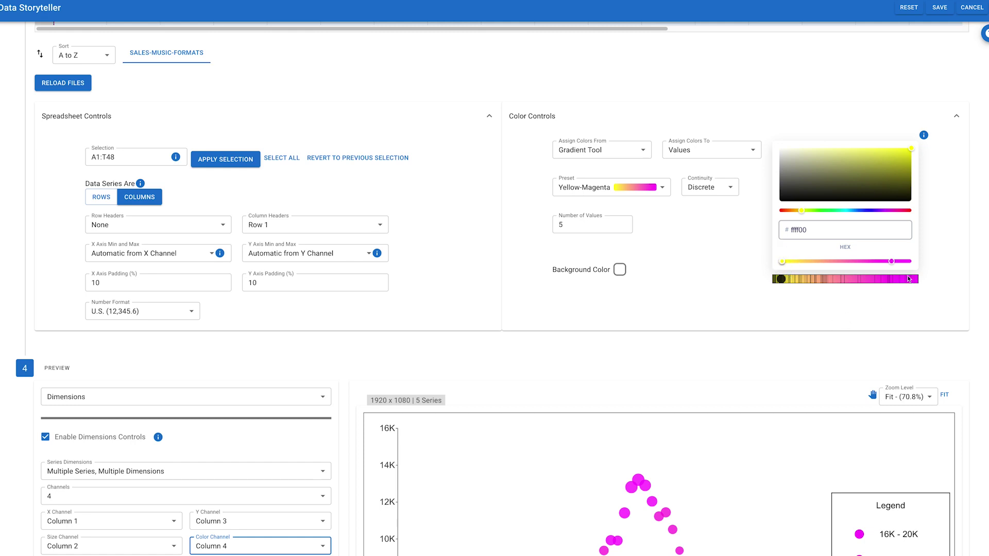
pyautogui.moveTo(891, 262); pyautogui.dragTo(902, 262)
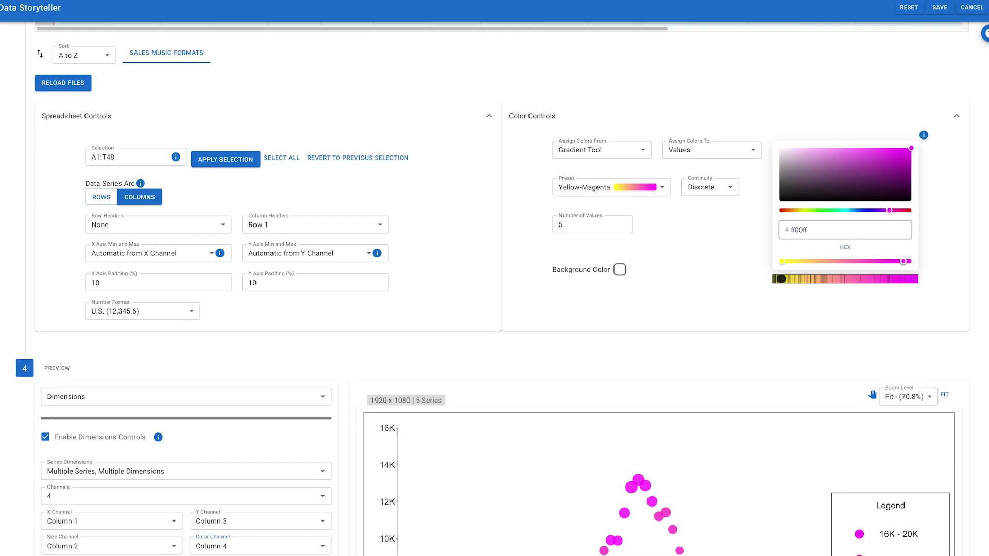
# Step: Try moving the gradient's magenta stop further toward yellow with the chart preview in view, and return it to the gradient's end
pyautogui.scroll(-4, 495, 289)
pyautogui.scroll(1, 896, 62)
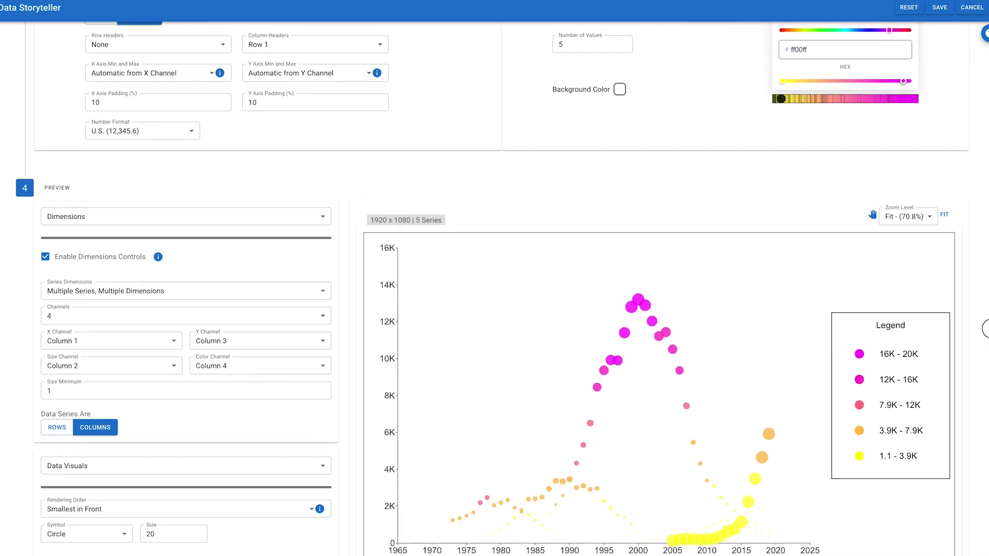
pyautogui.click(895, 48)
pyautogui.moveTo(895, 81); pyautogui.dragTo(865, 82)
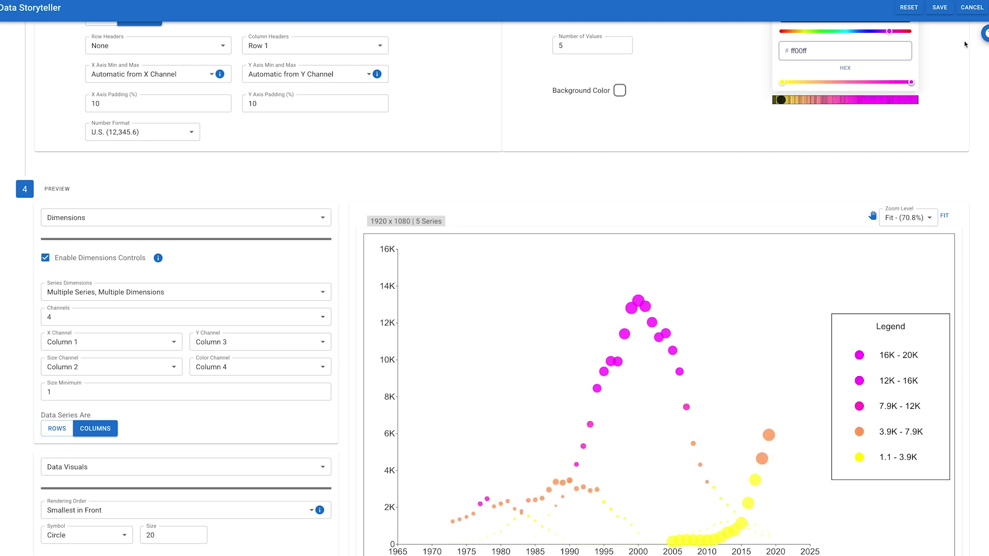
# Step: Save the chart setup and move the current time in the After Effects composition to 0;00;02;03
pyautogui.click(939, 8)
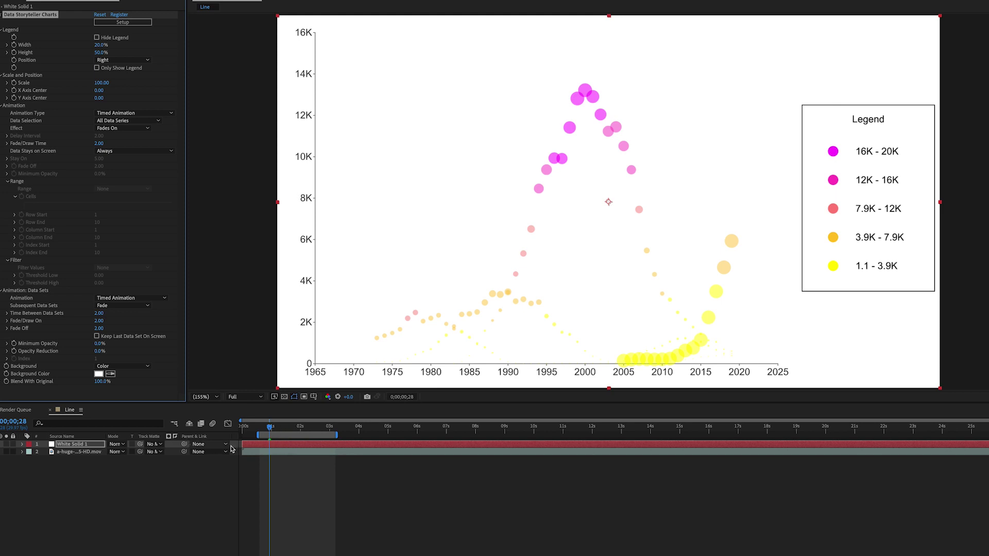
pyautogui.click(304, 427)
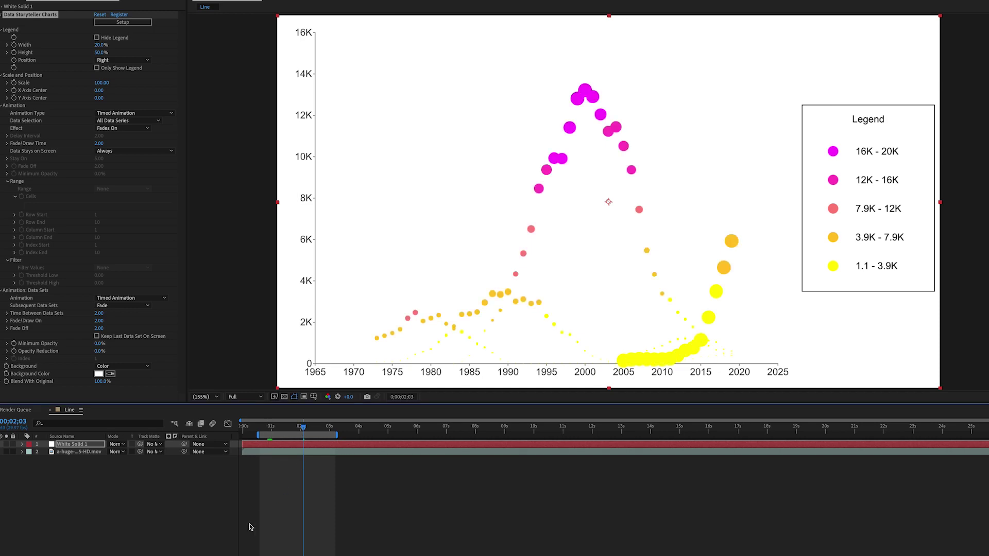